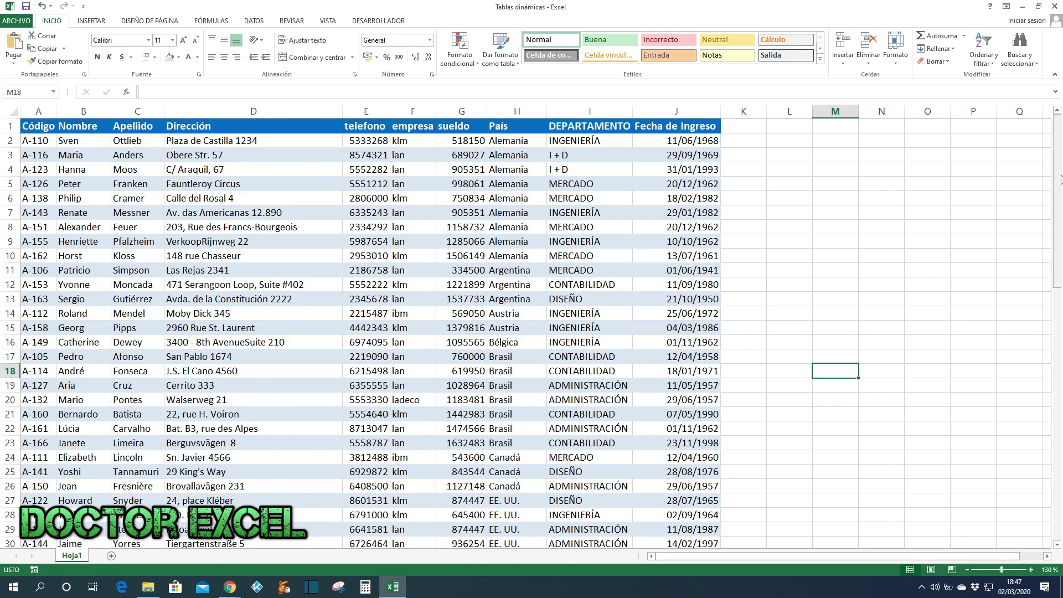
Start a pivot table from cell M1 and set its source data to the range A1:J71 on Hoja1.
drag(1057, 193, 1062, 443)
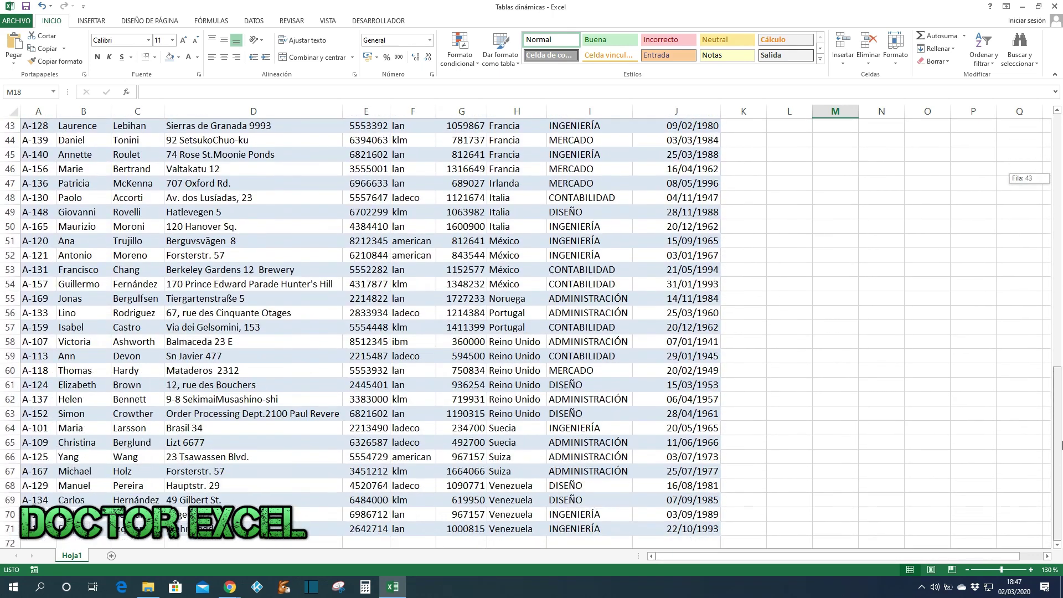
drag(1062, 486, 1061, 235)
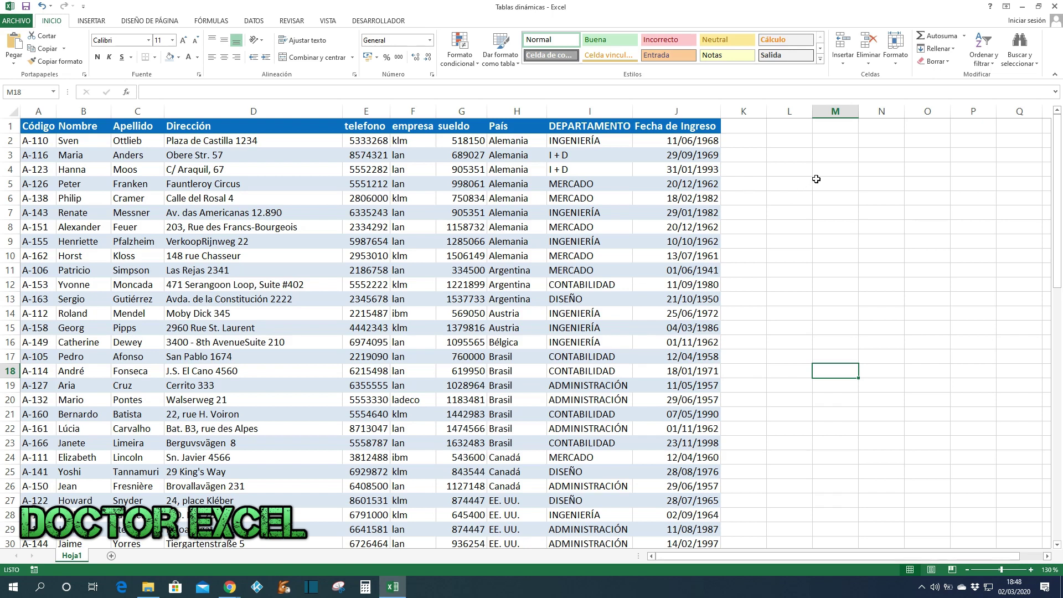
click(833, 139)
click(834, 128)
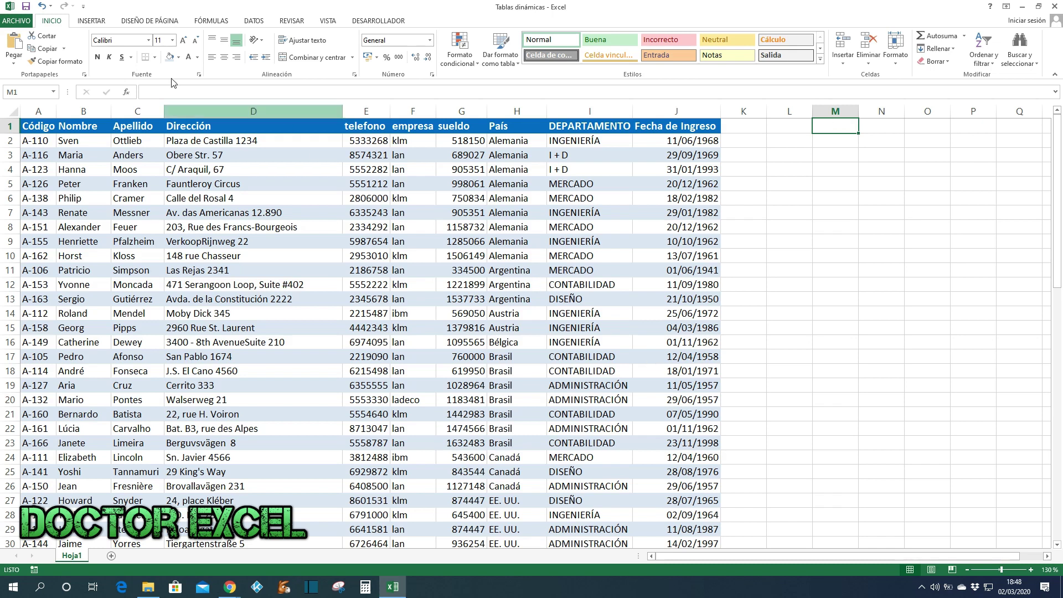
click(90, 22)
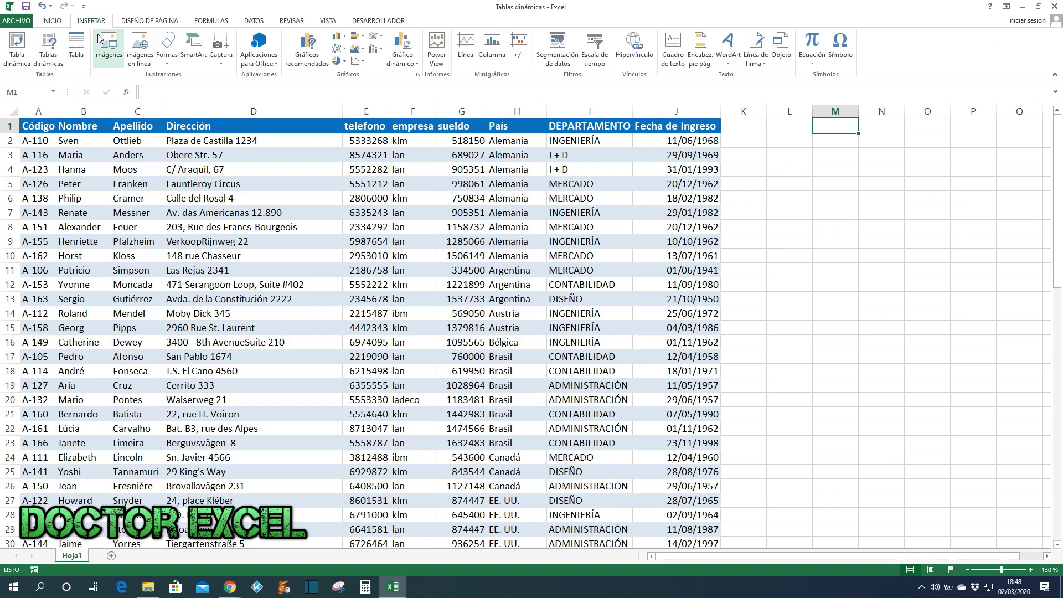
click(14, 44)
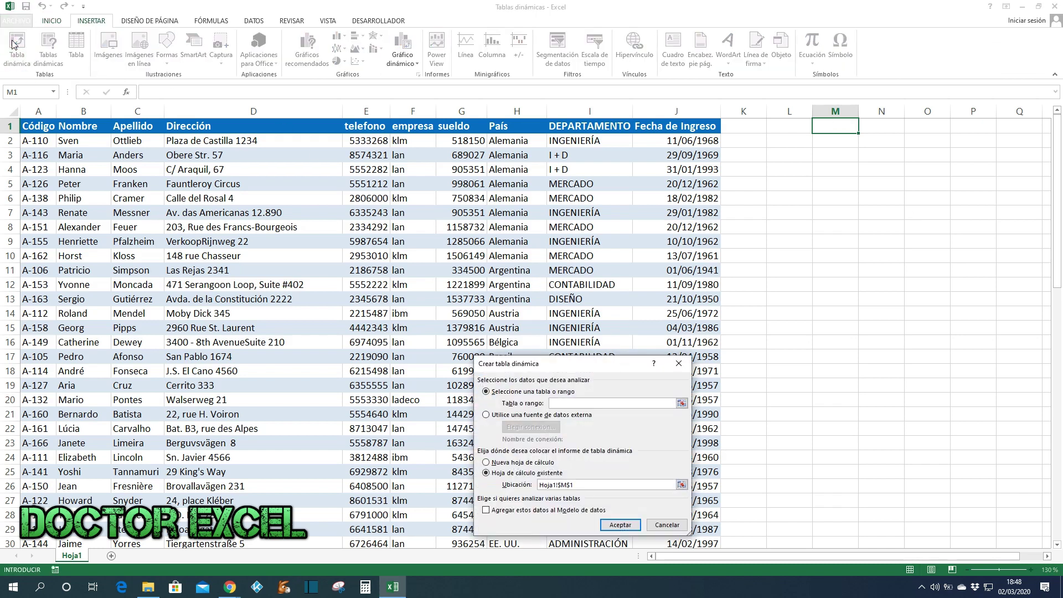
drag(570, 372, 624, 186)
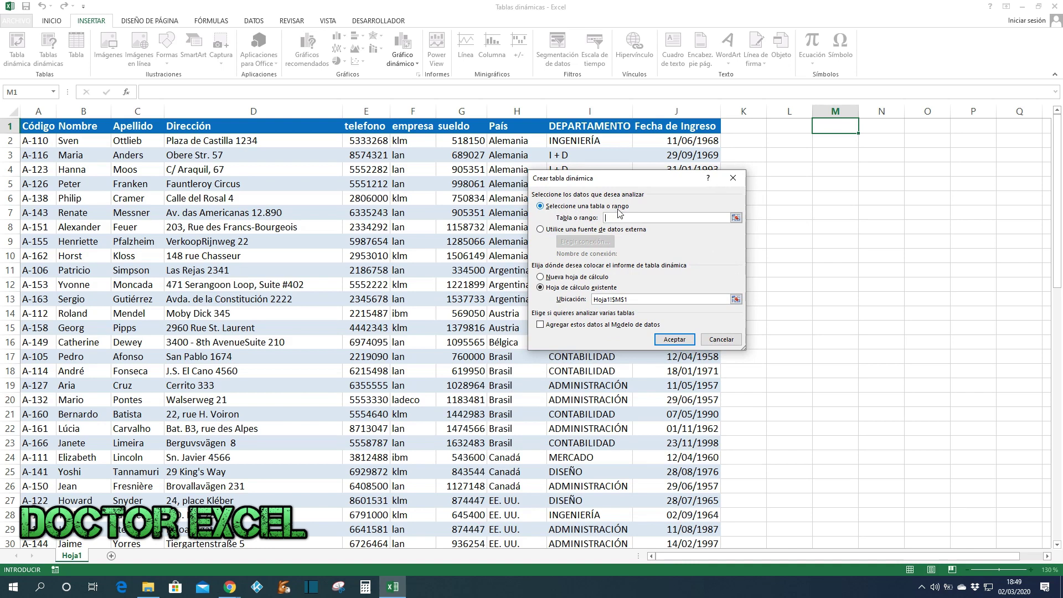
click(736, 217)
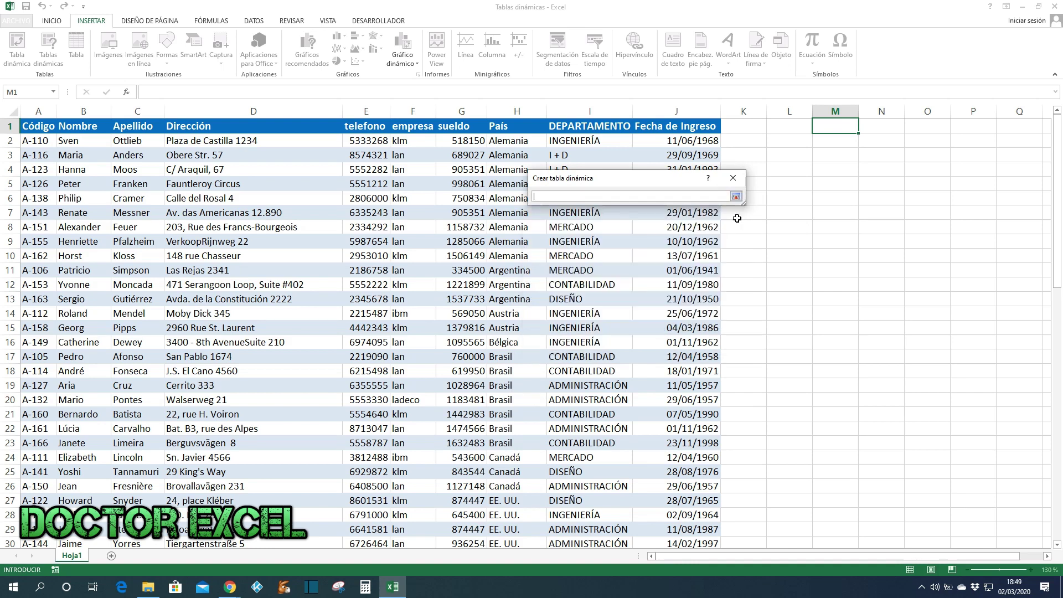
drag(34, 127, 706, 501)
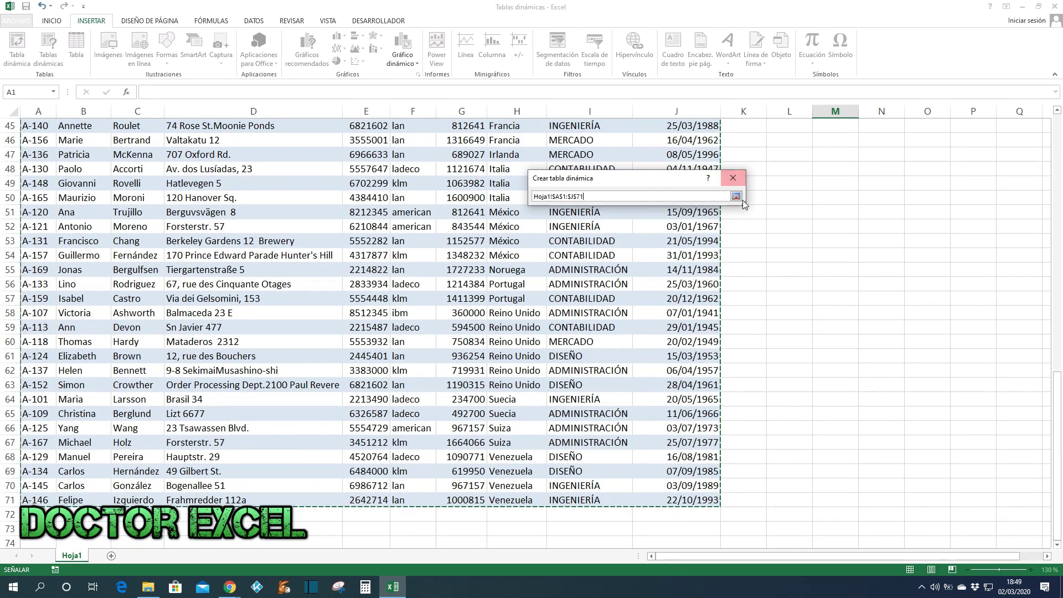
click(735, 197)
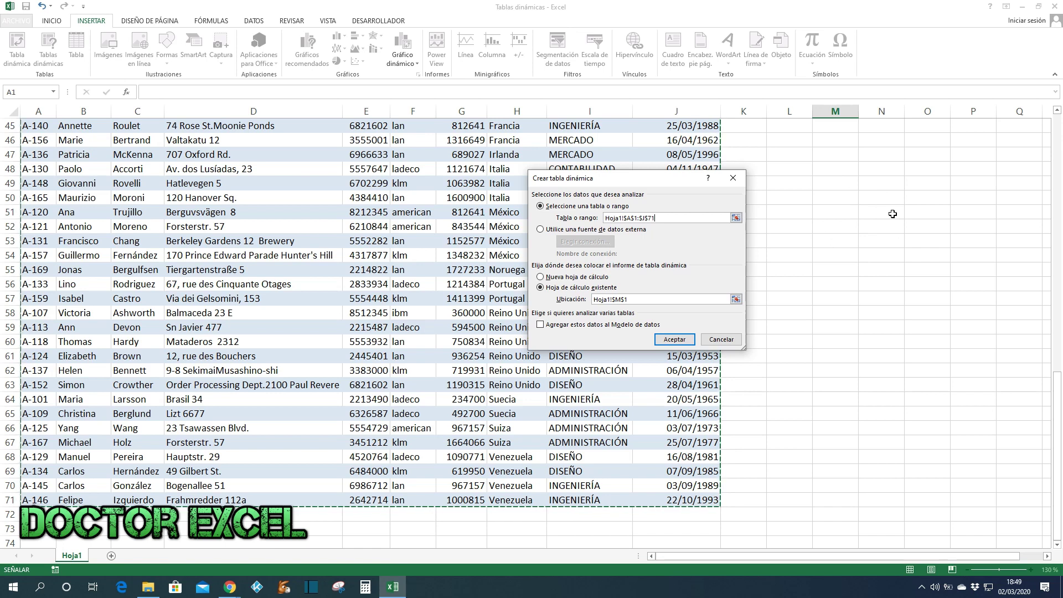
Set the pivot table's location to cell L1 of the existing sheet Hoja1 and create it.
click(737, 301)
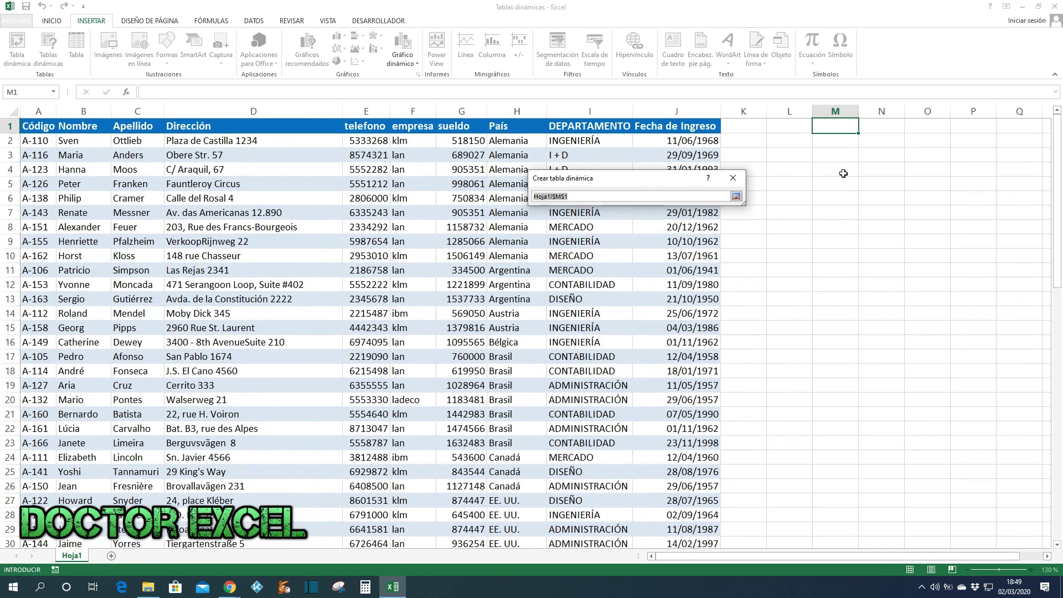
click(797, 127)
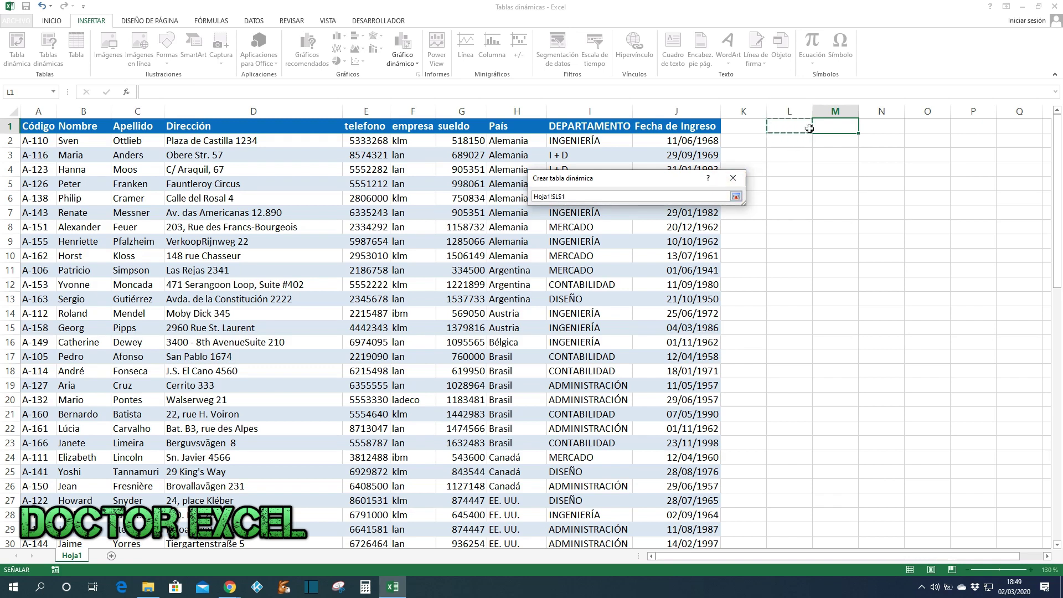
click(736, 196)
click(677, 340)
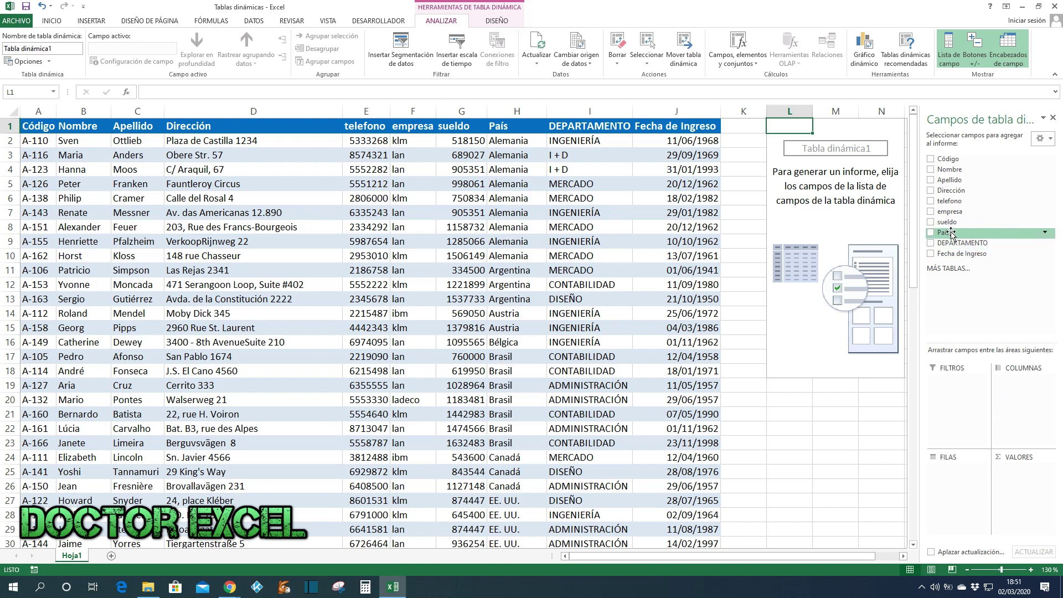
Place País in the pivot table's rows with DEPARTAMENTO nested below it, and add Código as the counted value.
drag(952, 233, 952, 499)
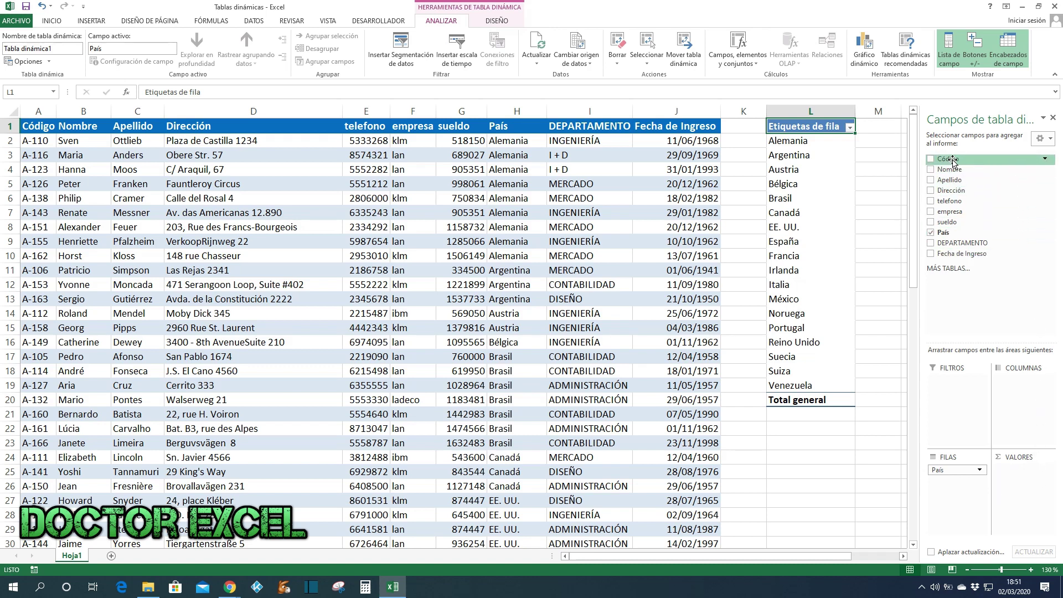
drag(953, 161, 1025, 487)
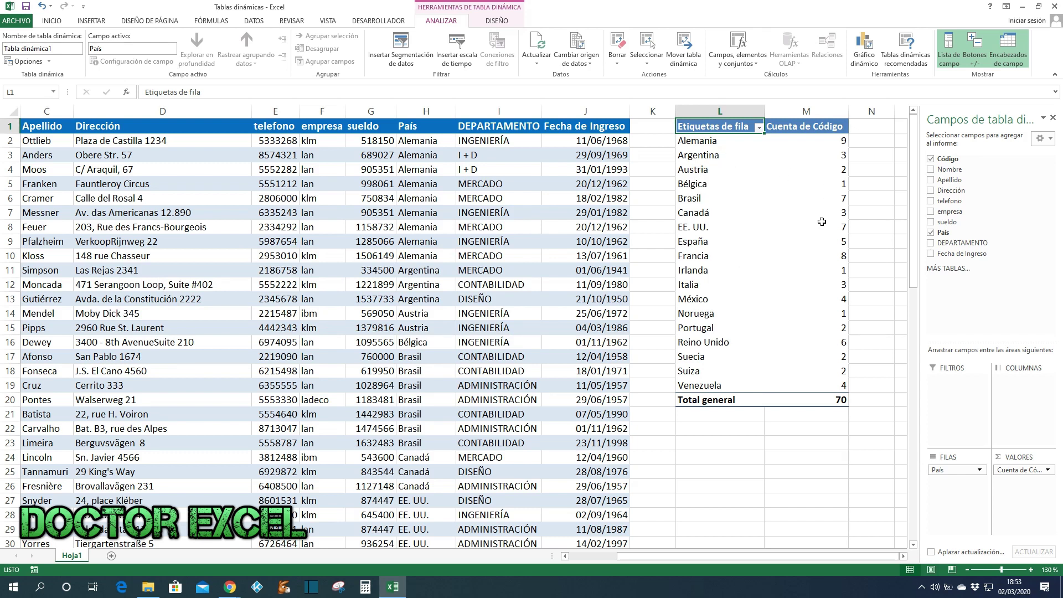
mouse_move(798, 314)
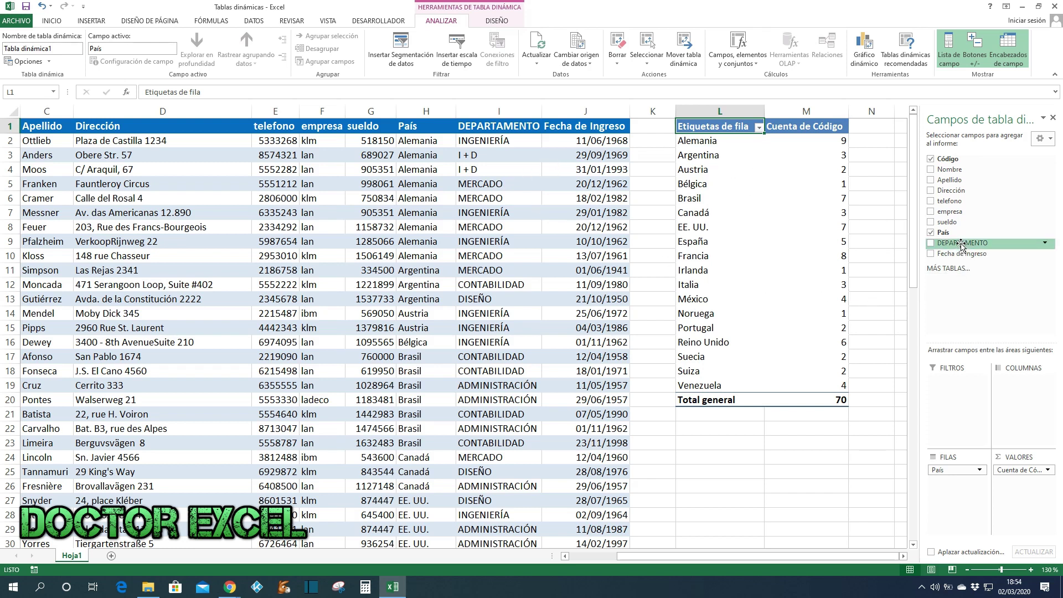
drag(961, 245, 970, 500)
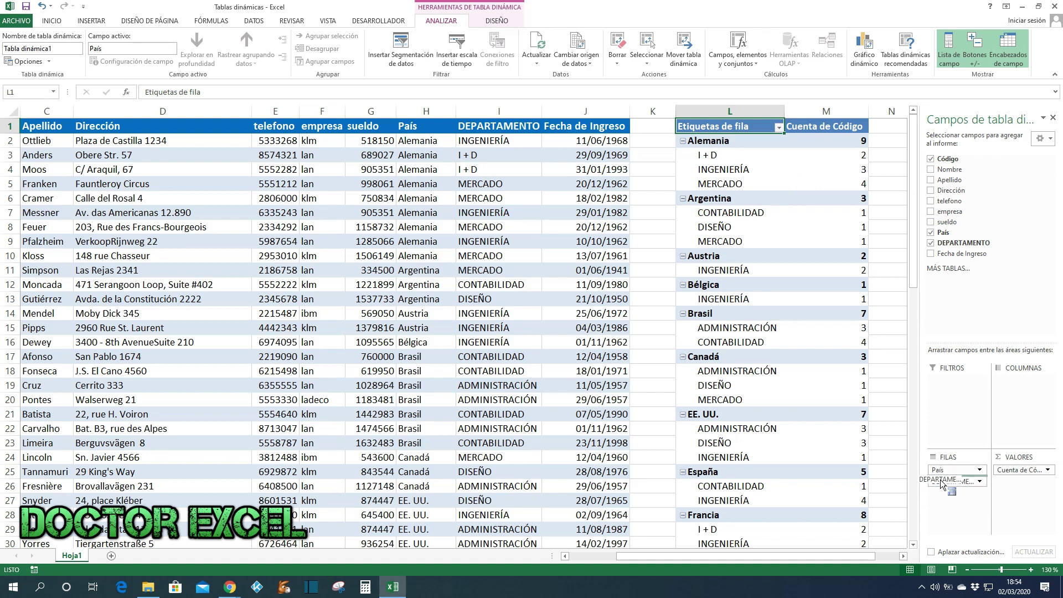
Reorder the rows so DEPARTAMENTO comes before País, and move DEPARTAMENTO to the column labels.
drag(940, 468, 941, 490)
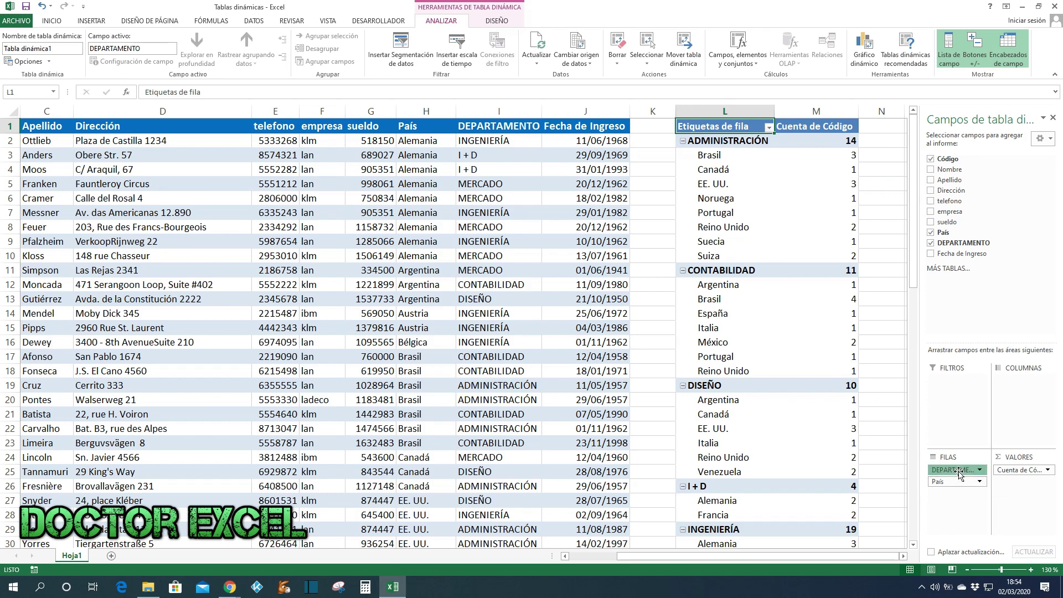
drag(959, 473, 1029, 405)
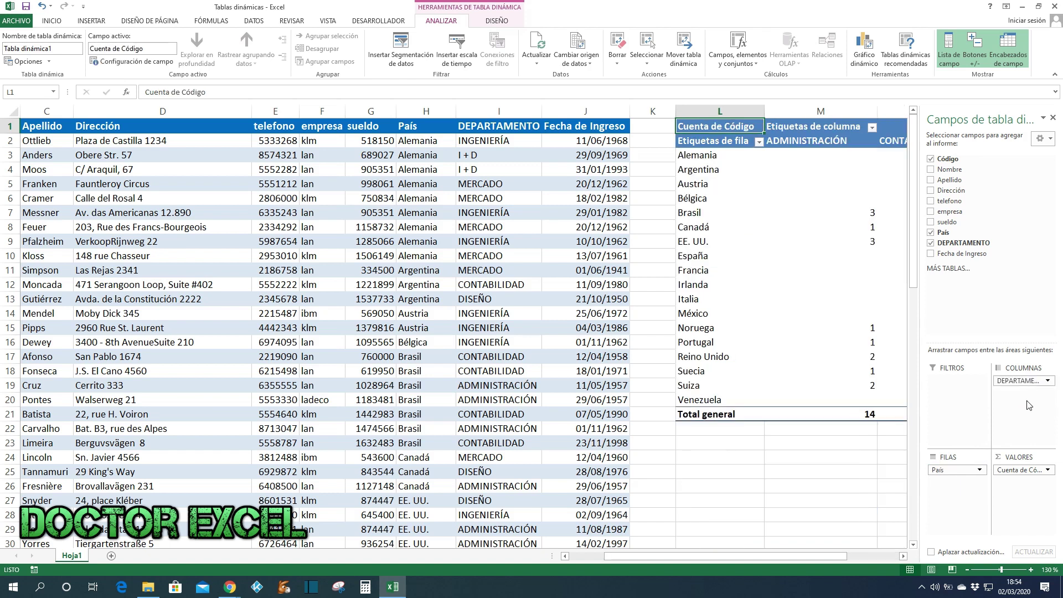
drag(688, 557, 786, 557)
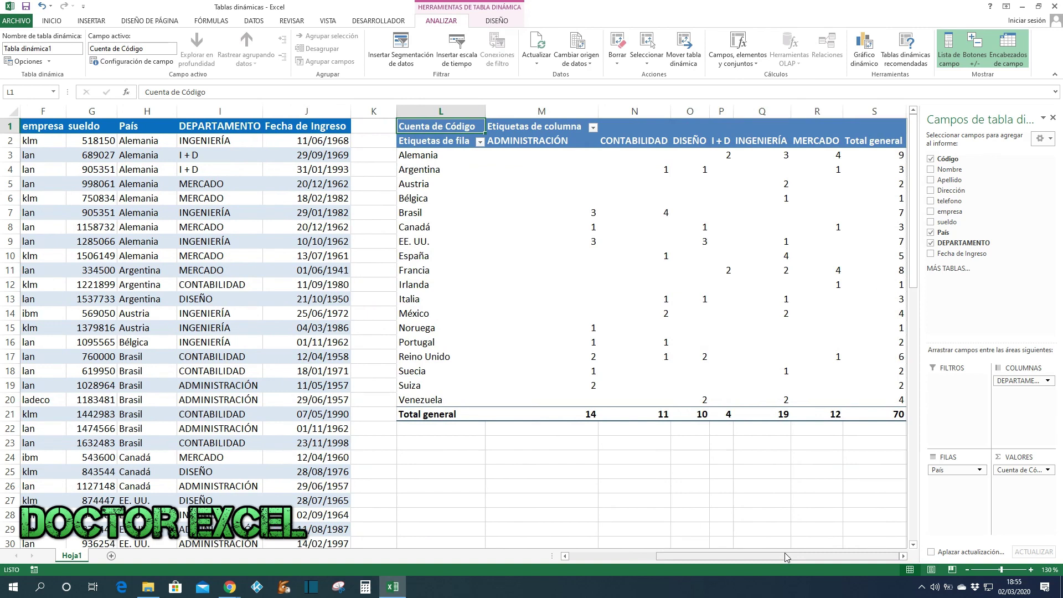
drag(787, 557, 787, 557)
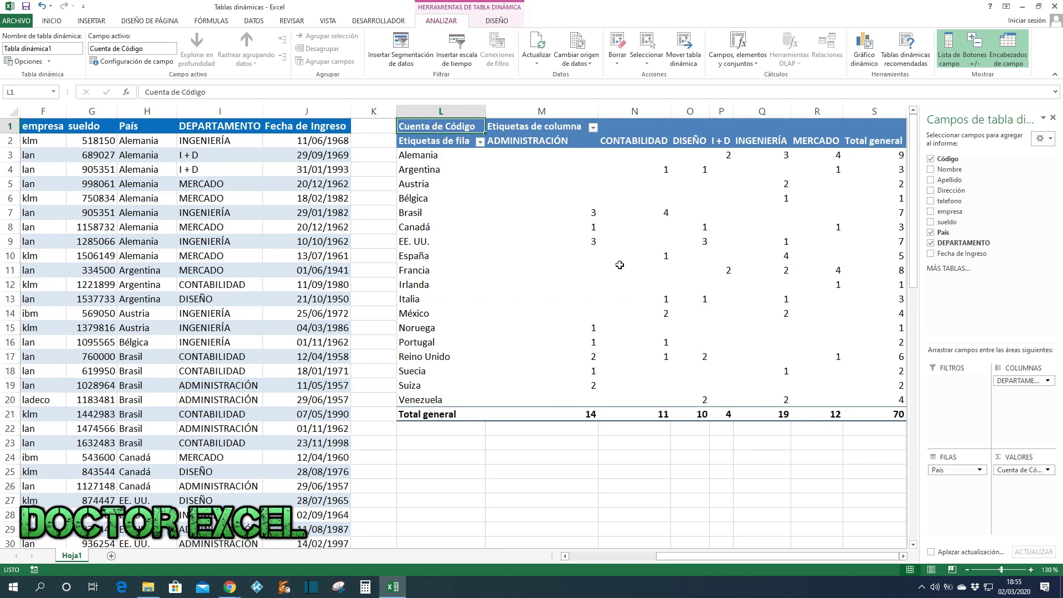
Examine the employee counts in the Alemania row for each department from ADMINISTRACIÓN to MERCADO.
click(424, 157)
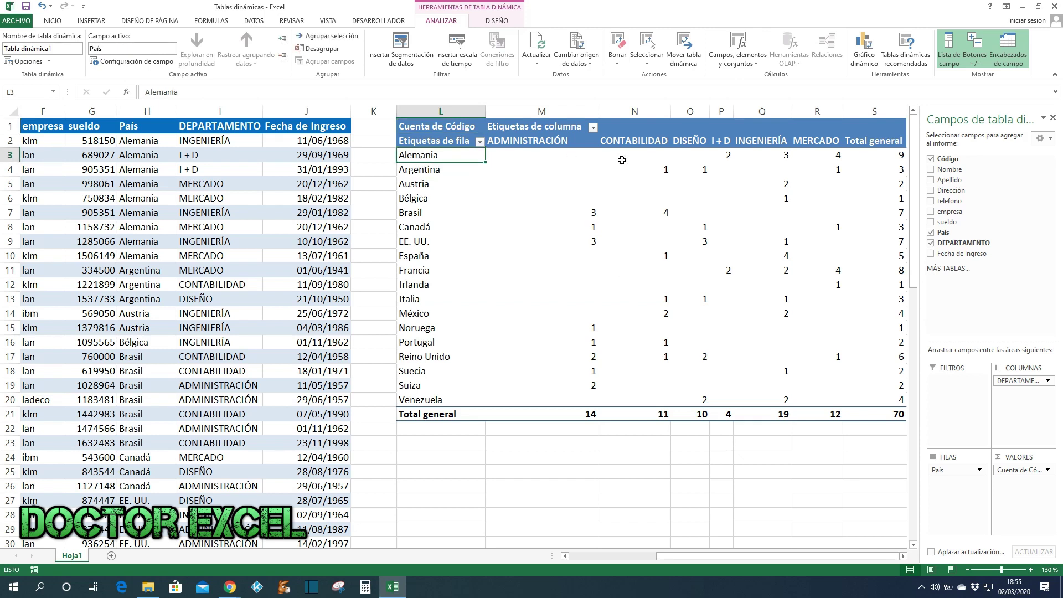
click(524, 156)
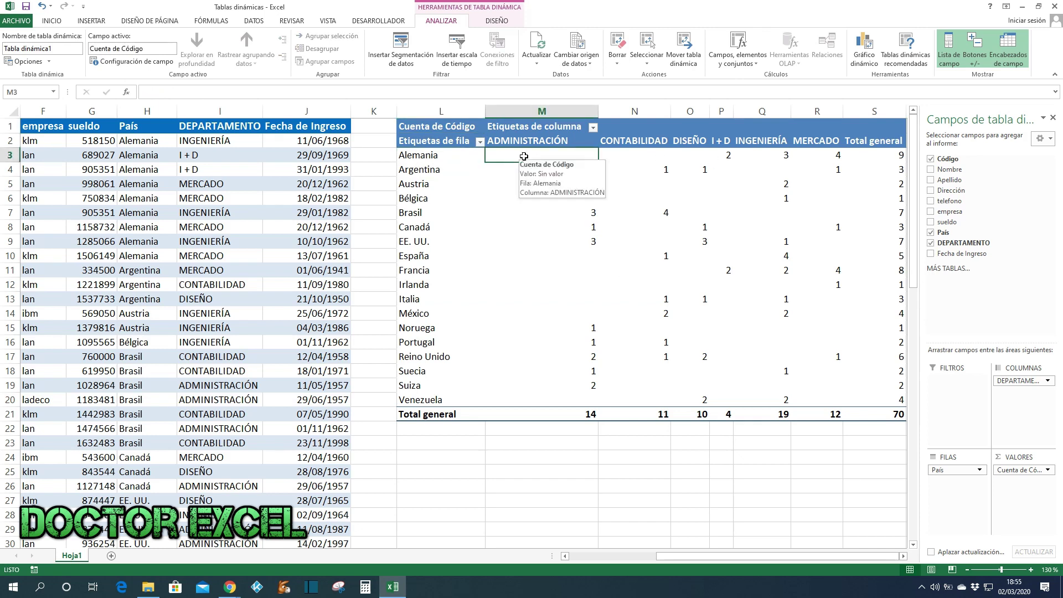
click(637, 156)
click(697, 157)
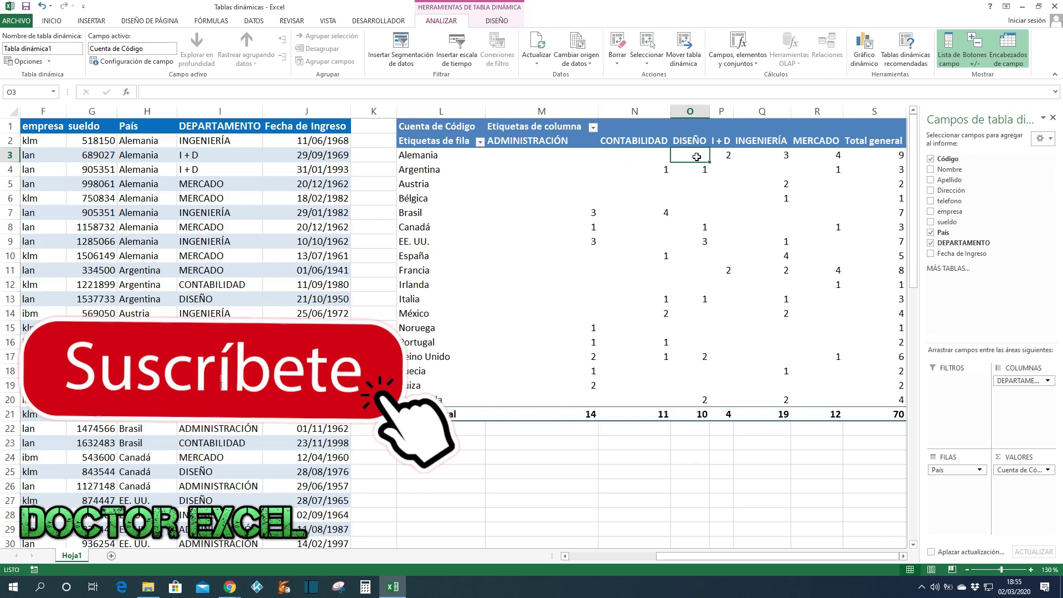
click(727, 157)
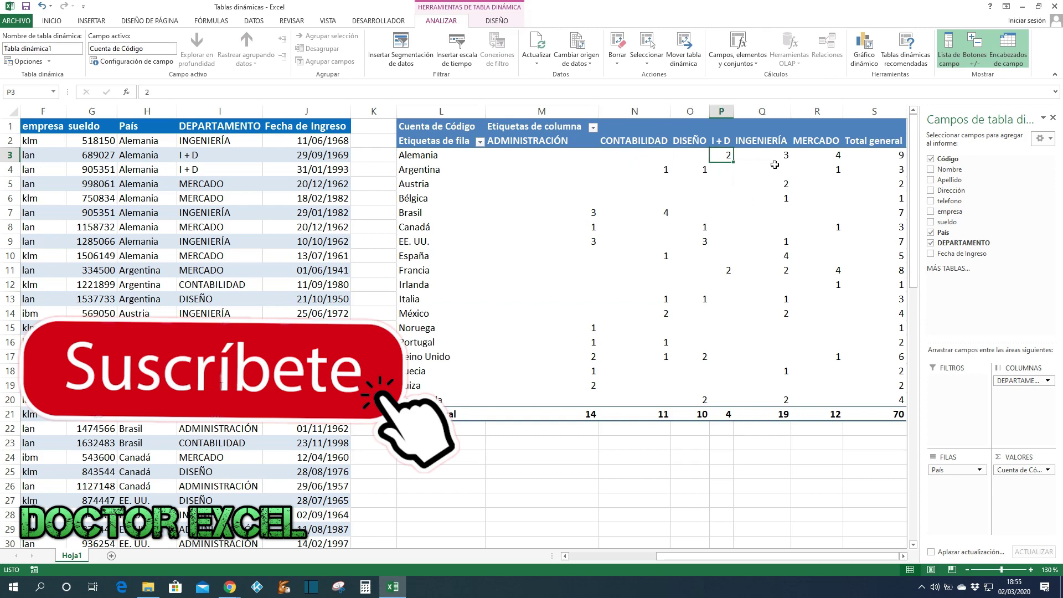
click(775, 157)
click(825, 156)
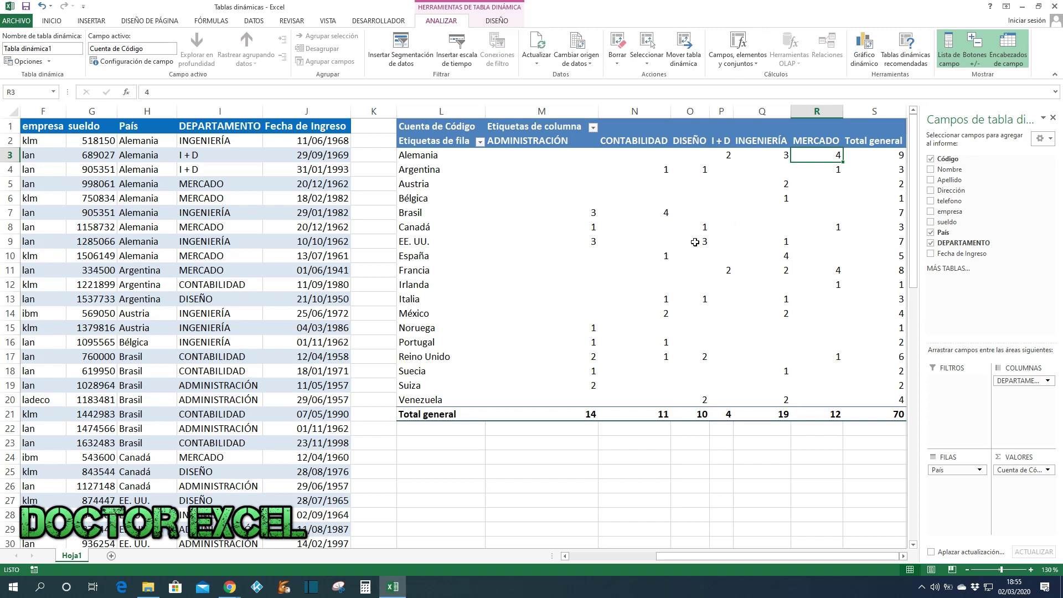
Move DEPARTAMENTO back into the rows below País and replace Código with sueldo as the pivot table's value.
mouse_move(767, 241)
drag(1023, 385, 966, 493)
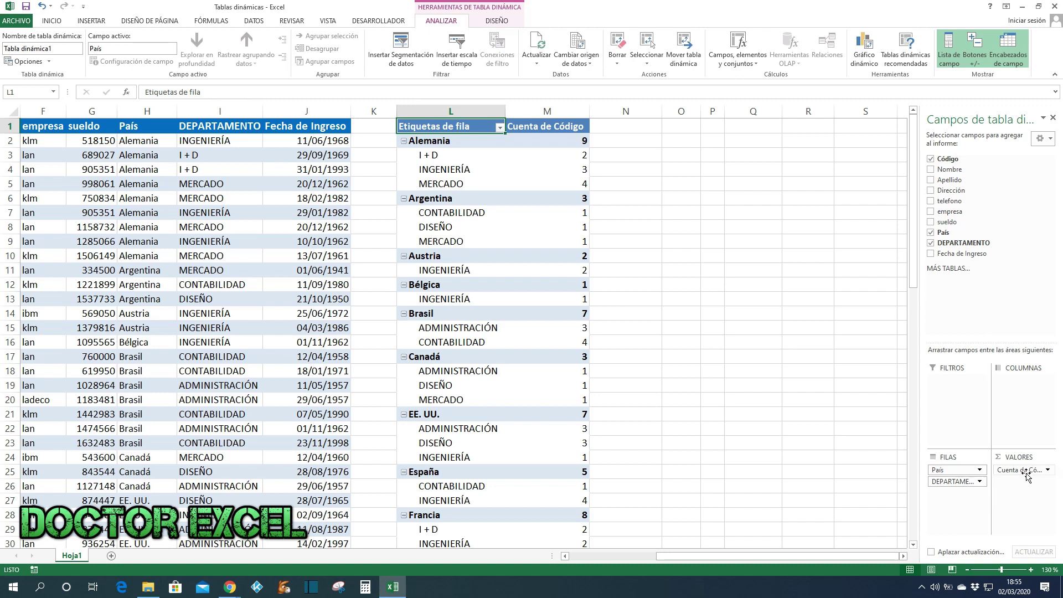
drag(1026, 475, 983, 279)
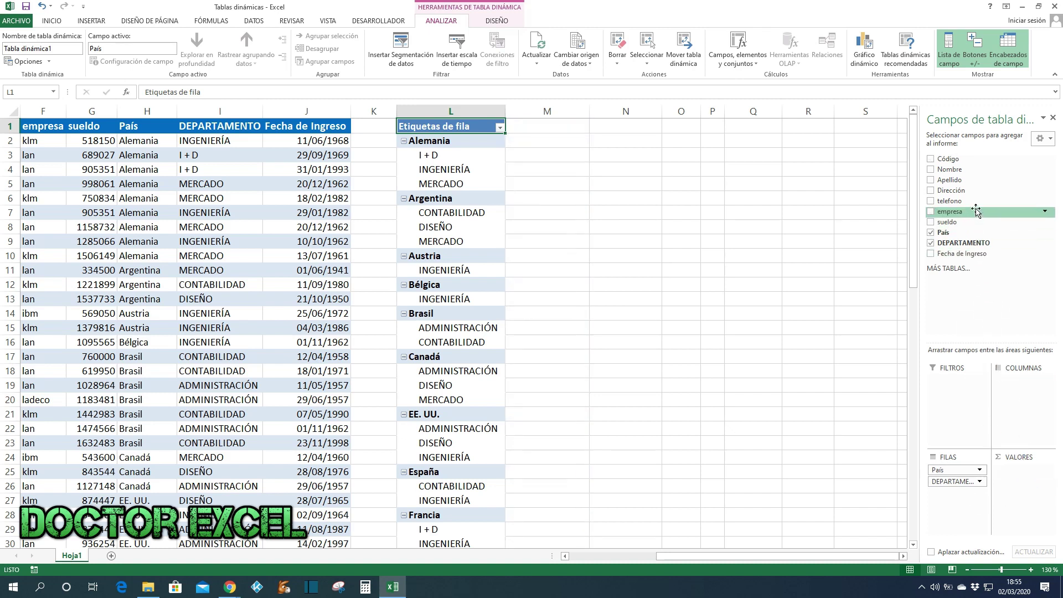
drag(958, 229, 1017, 490)
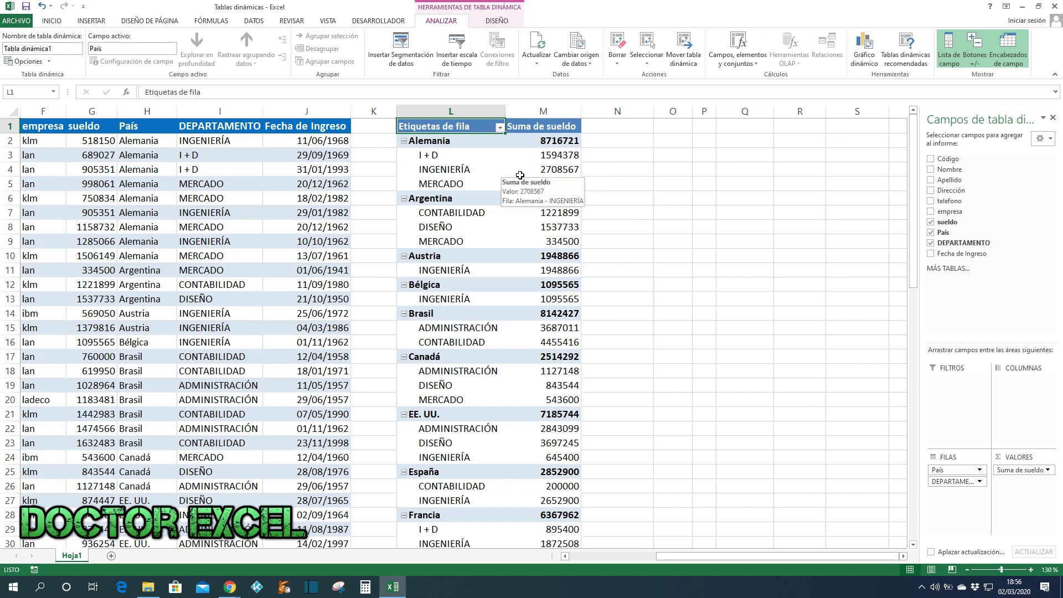
Summarize the sueldo value field by Promedio and give it the custom name Media.
scroll(557, 245, down, 7)
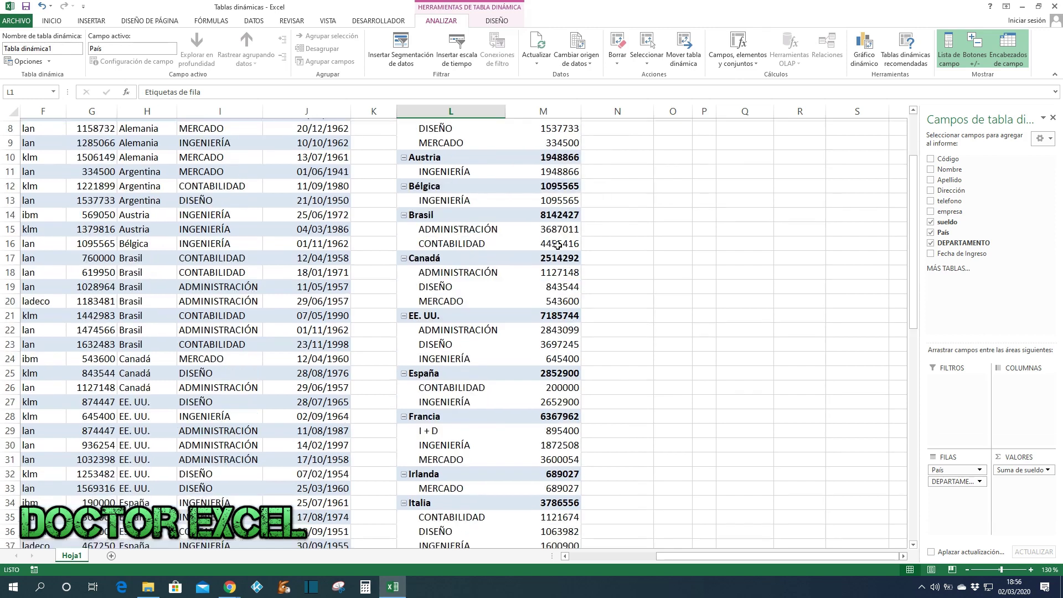
scroll(558, 245, down, 6)
scroll(558, 245, up, 10)
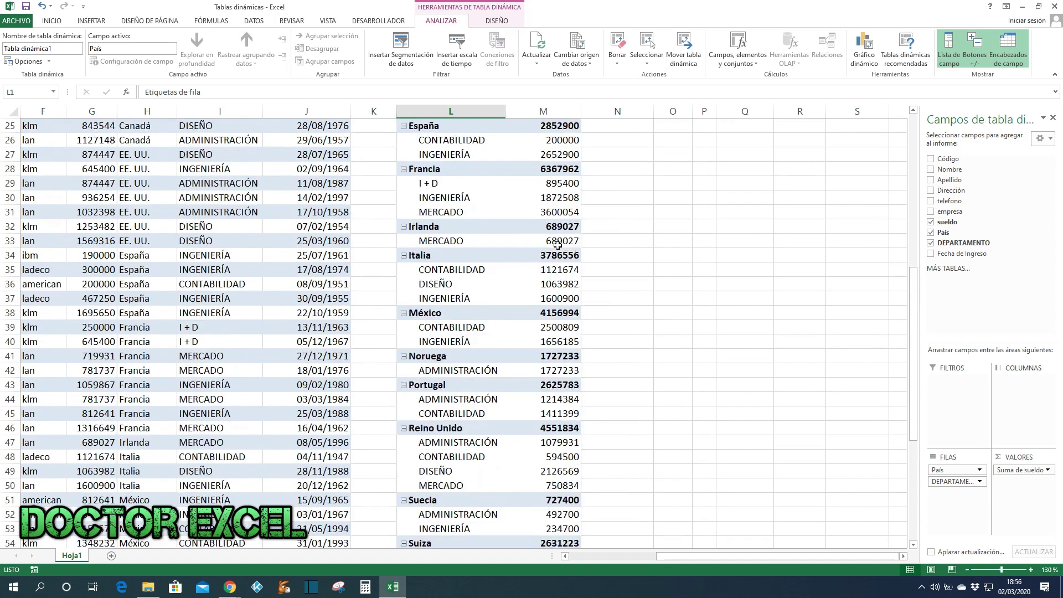
scroll(558, 245, up, 3)
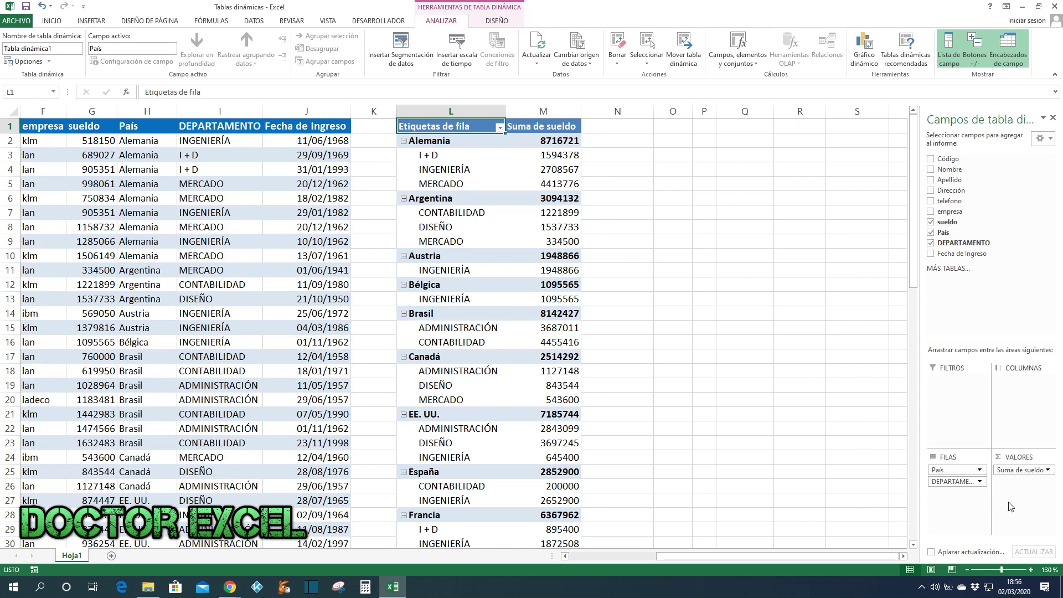
click(1048, 470)
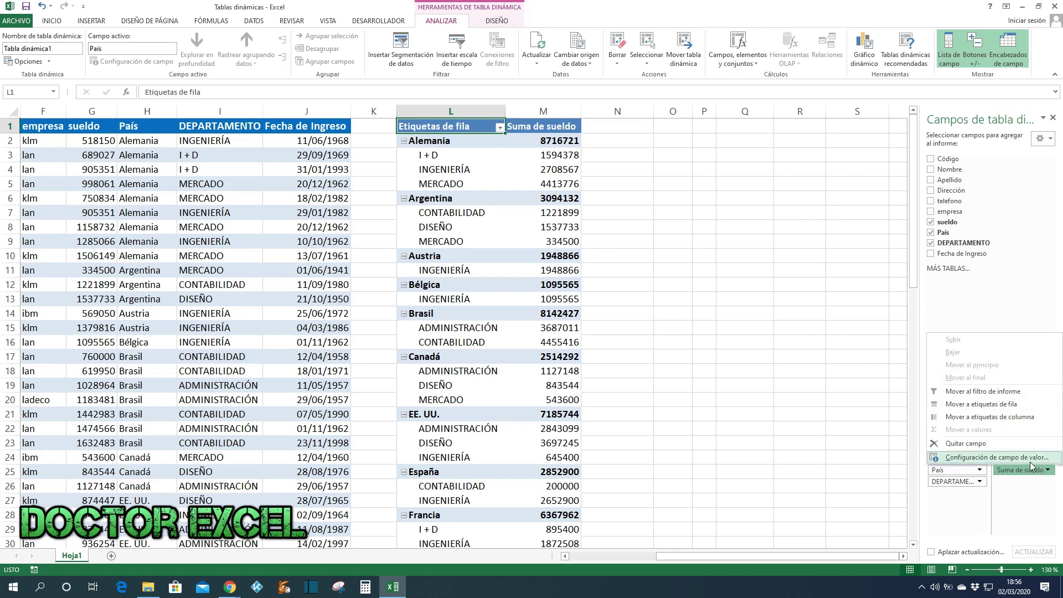
click(1031, 458)
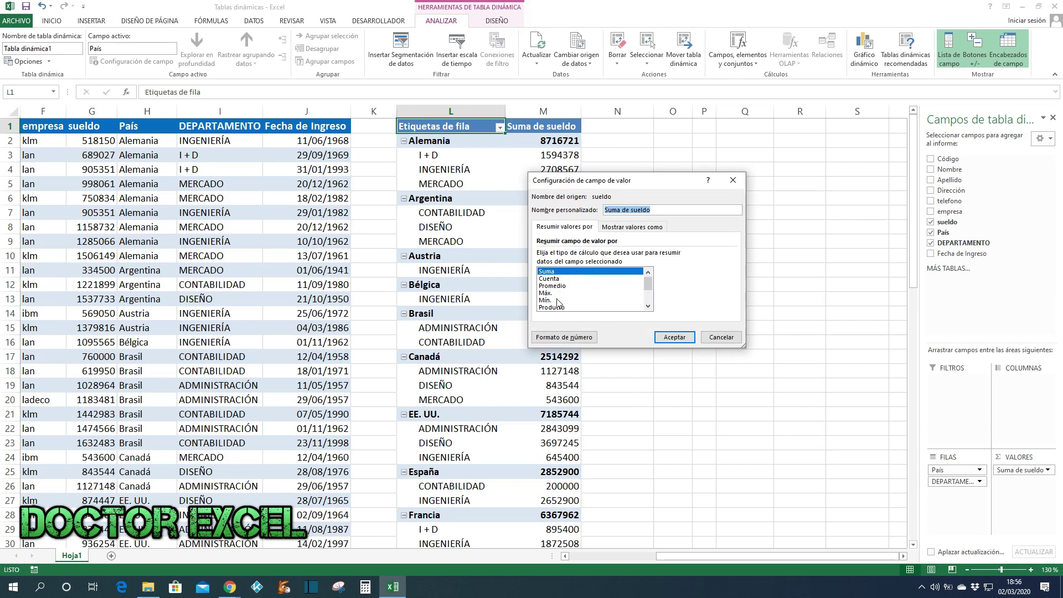
click(557, 287)
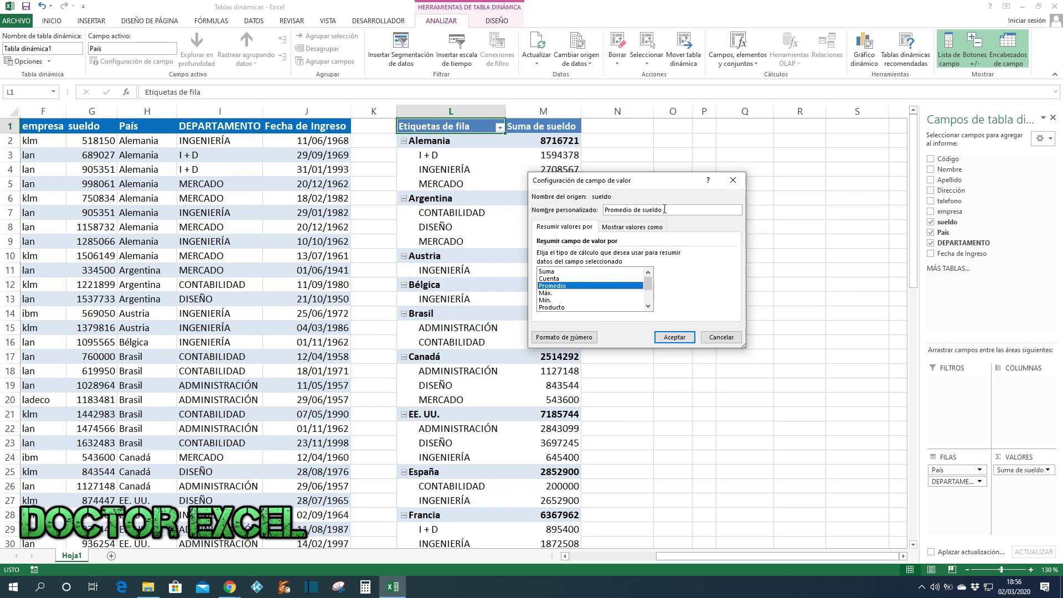
drag(661, 210, 599, 212)
text(Meid)
key(BackSpace)
key(BackSpace)
click(680, 339)
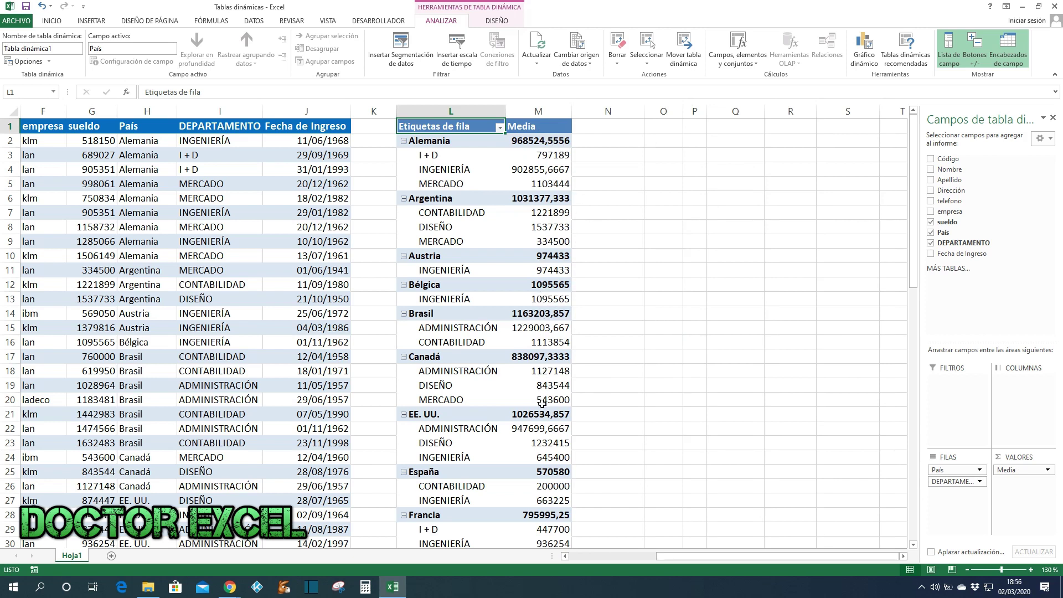
Format all the Media values in the pivot table, from Alemania down to Total general, with two decimal places.
scroll(692, 389, down, 6)
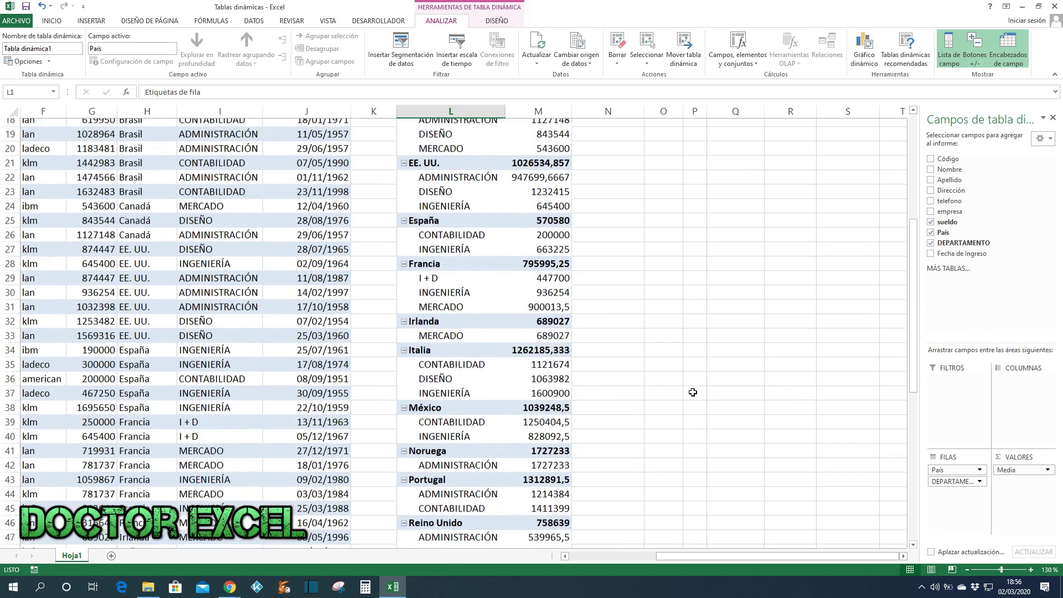
scroll(693, 392, up, 6)
scroll(693, 392, up, 1)
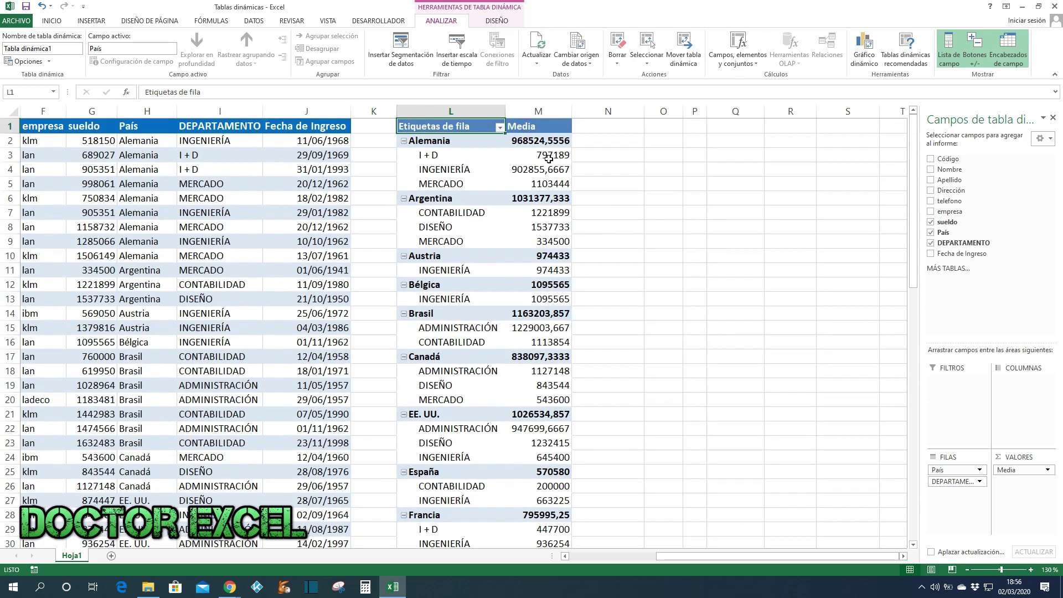
drag(537, 141, 553, 516)
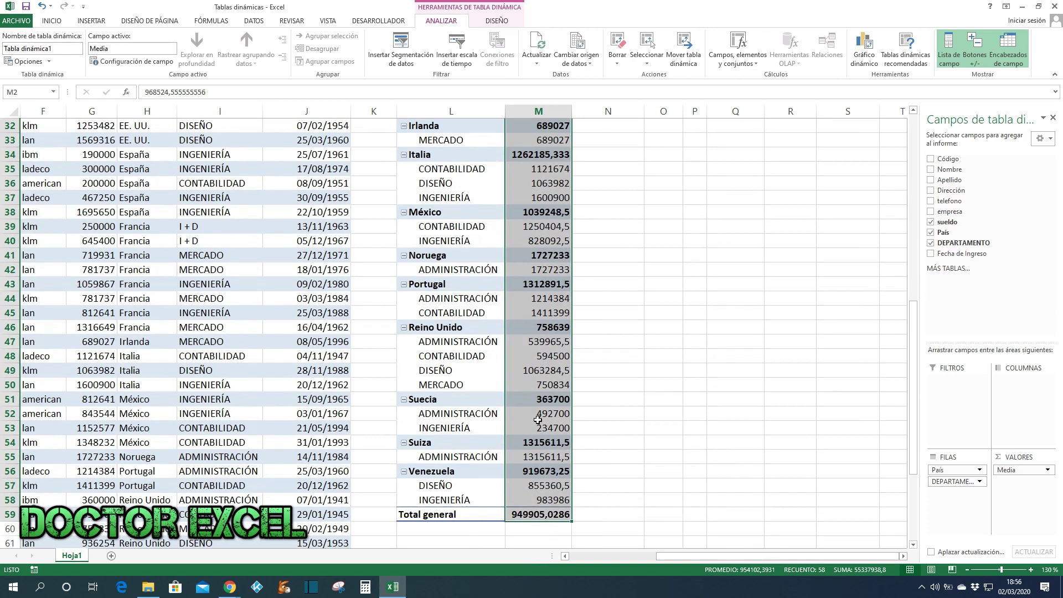
click(58, 22)
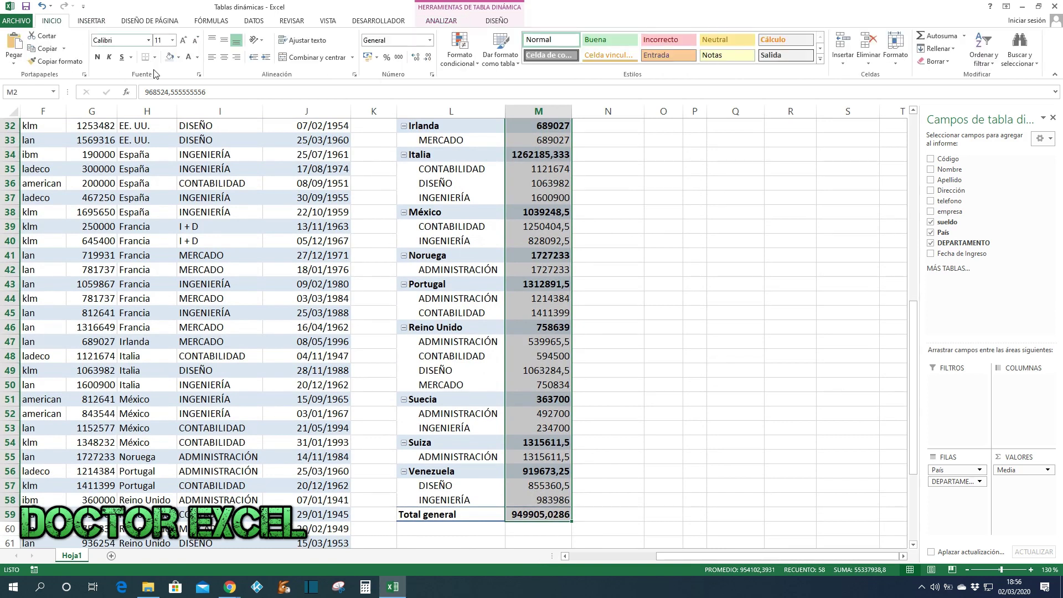
click(428, 59)
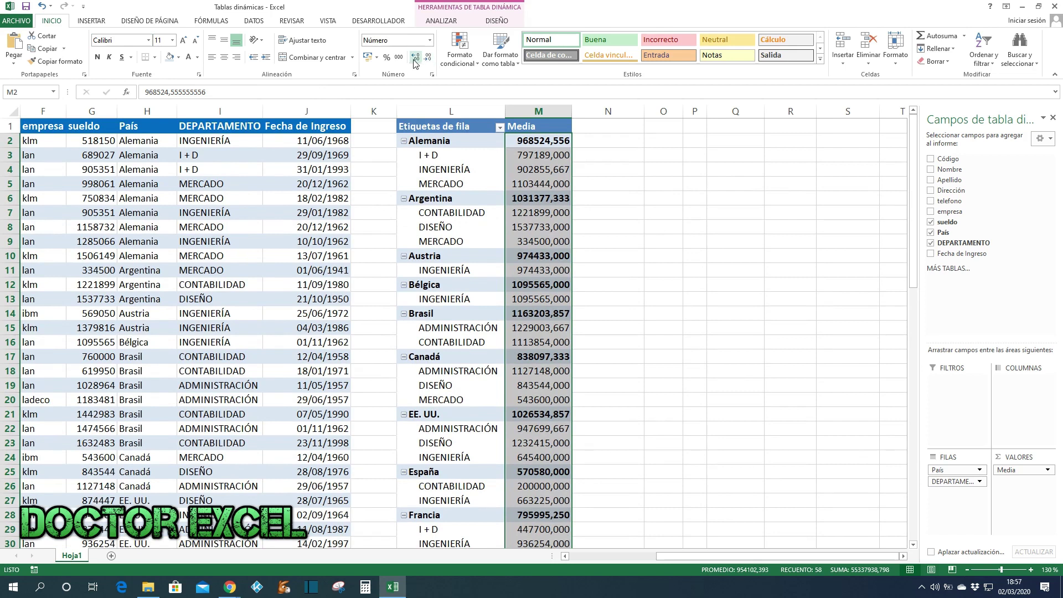
click(428, 58)
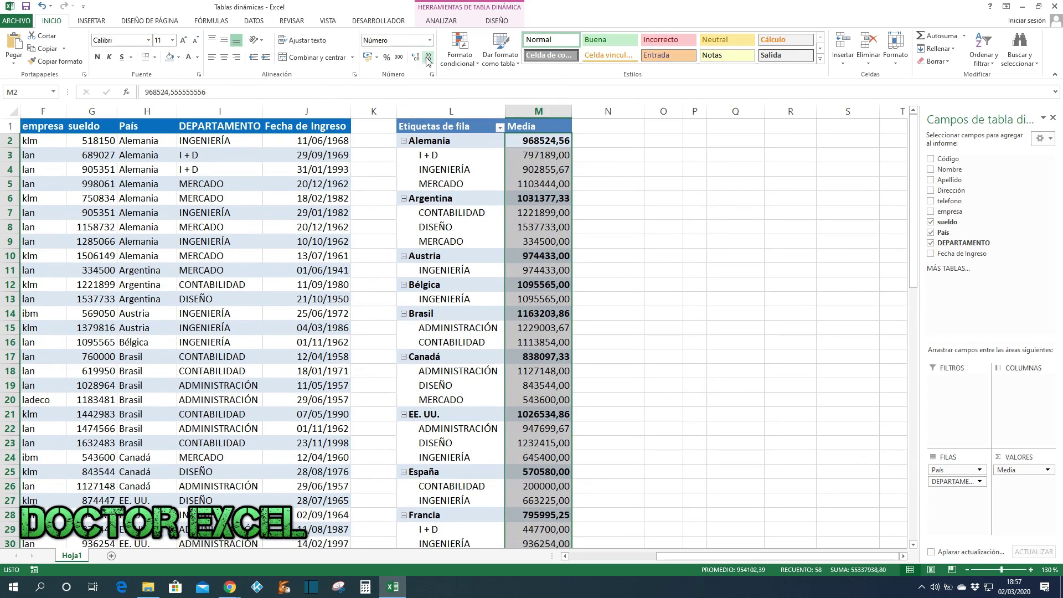
click(754, 298)
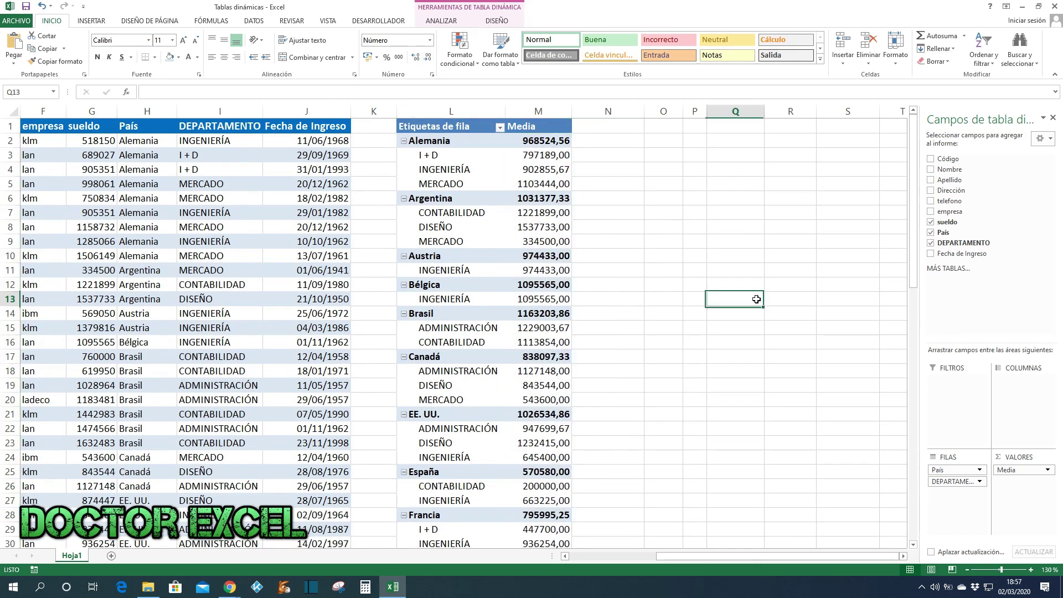
click(517, 264)
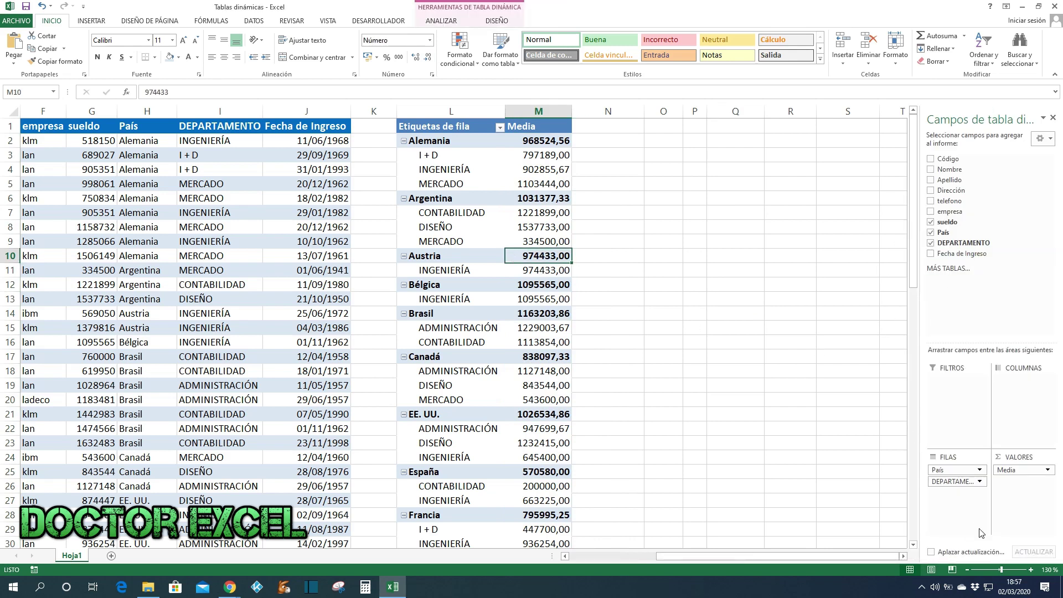